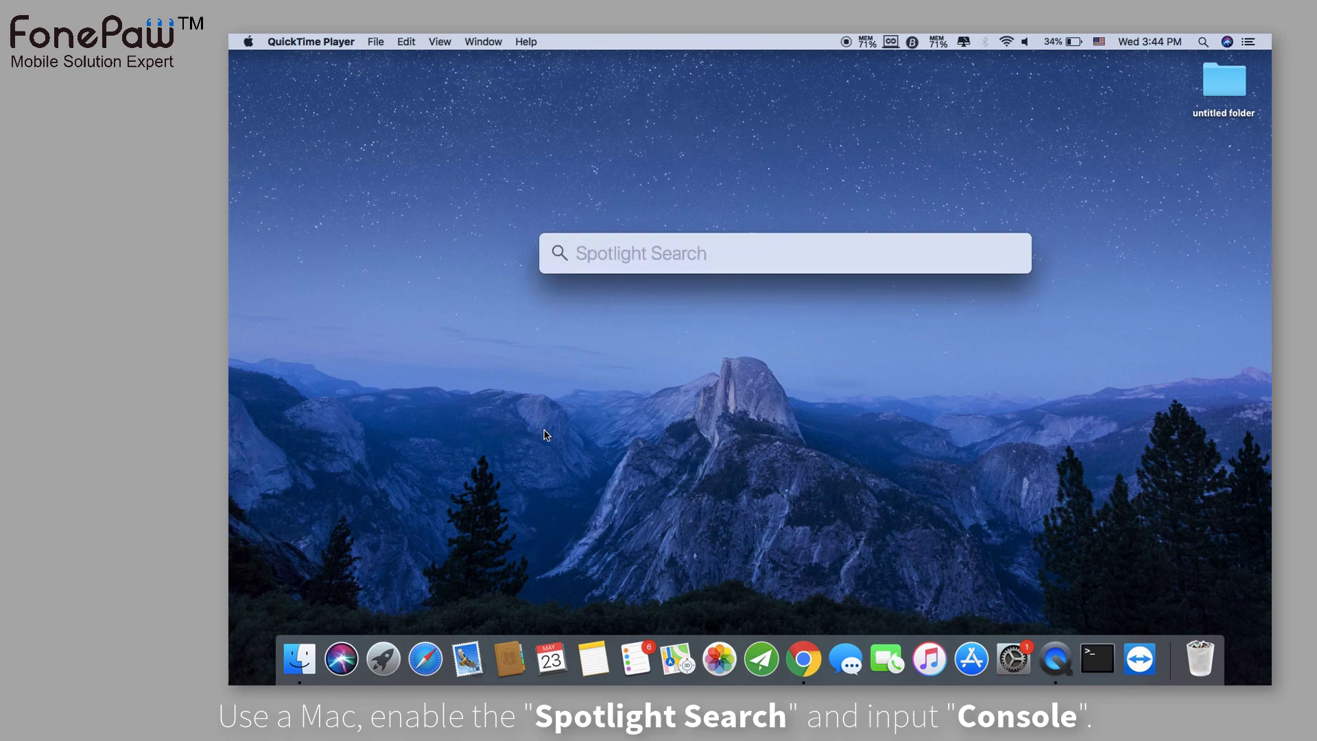
text(conso)
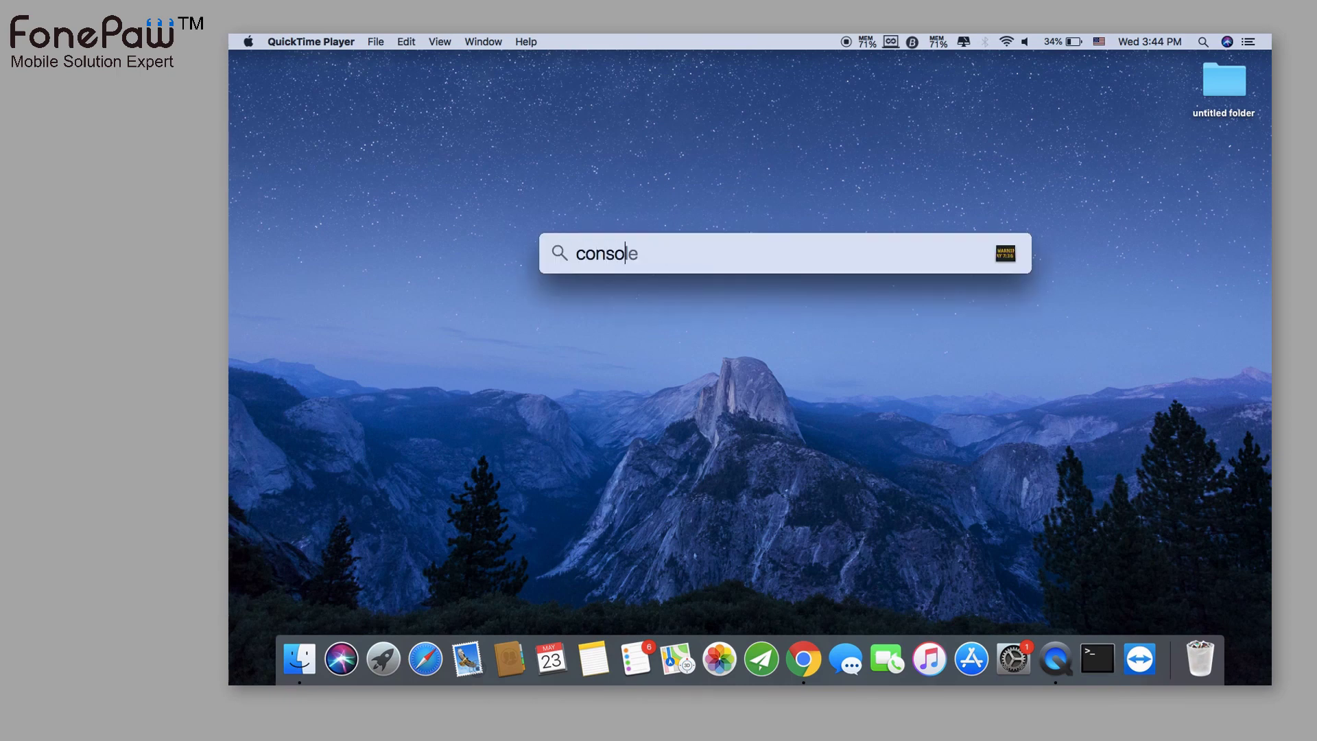
text(le)
- Launch Console from the Spotlight result for 'console'
key(Return)
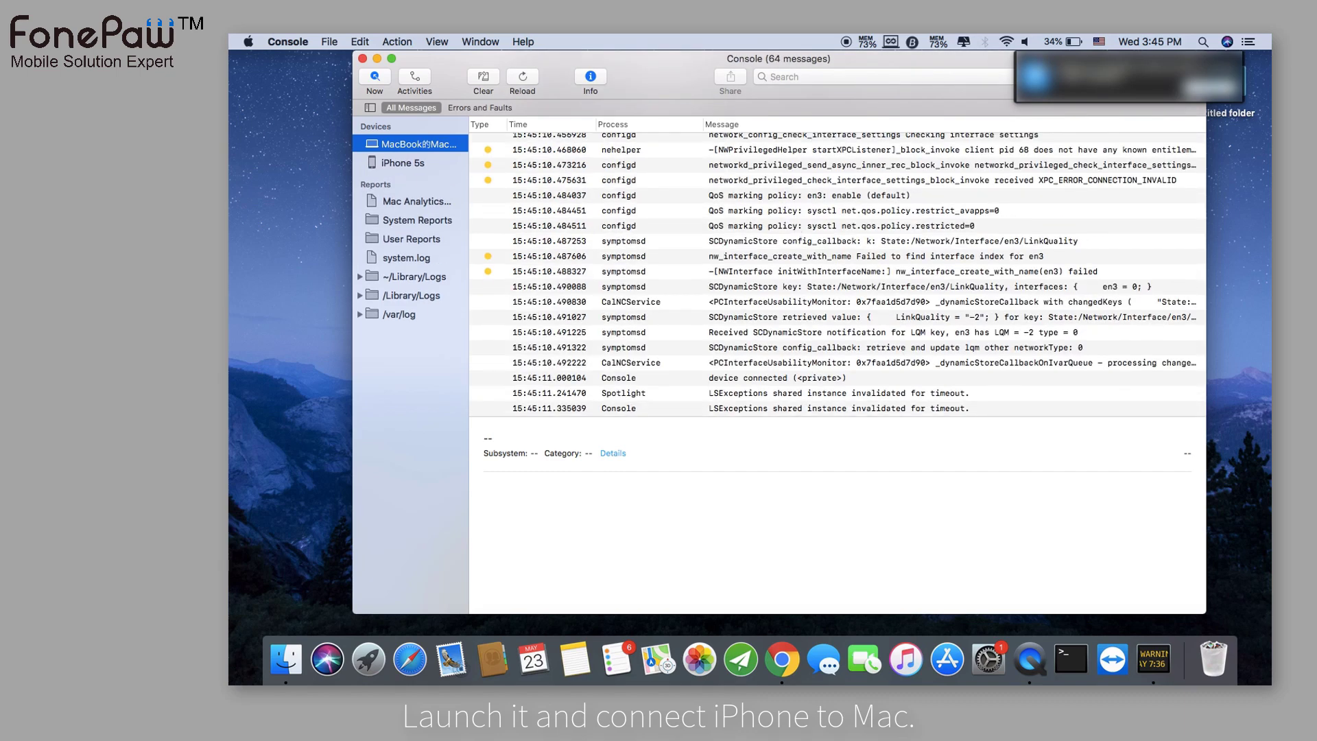
- Select the iPhone 5s device log and search it for 'batteryhealth'
click(1080, 75)
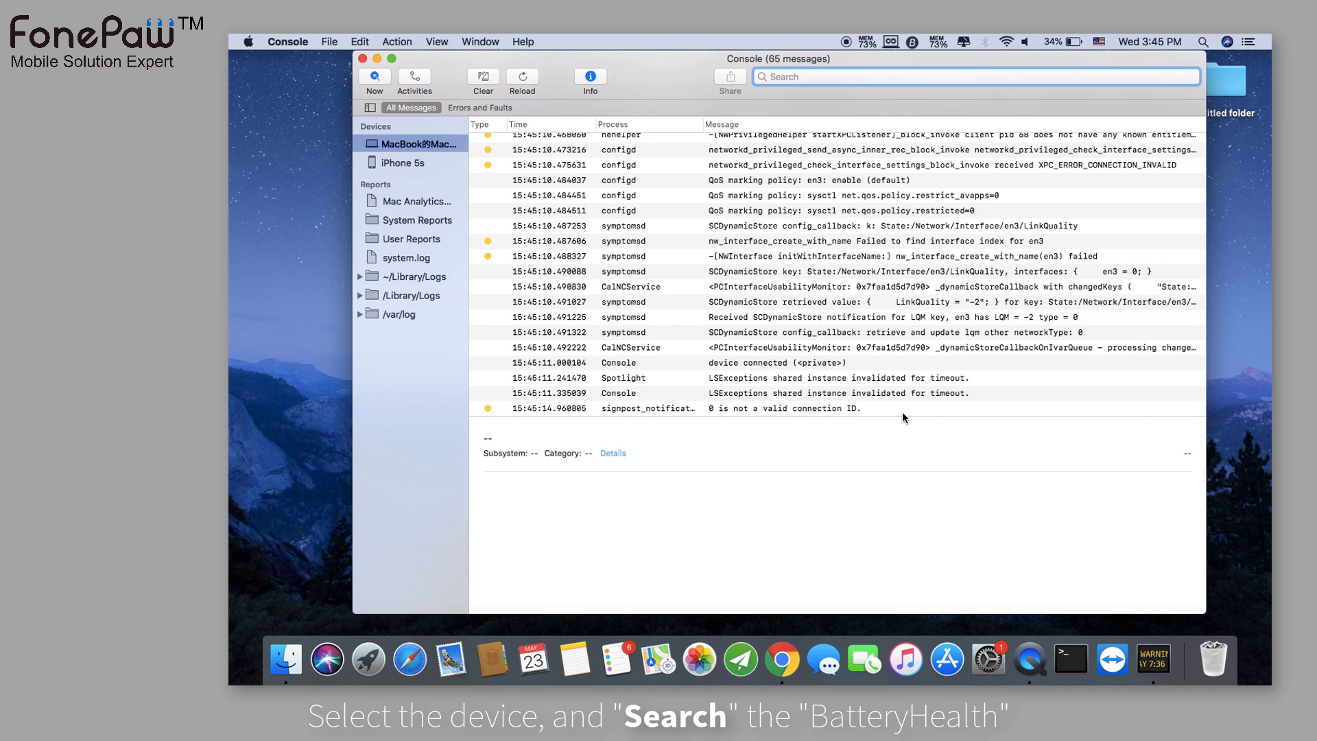
click(874, 496)
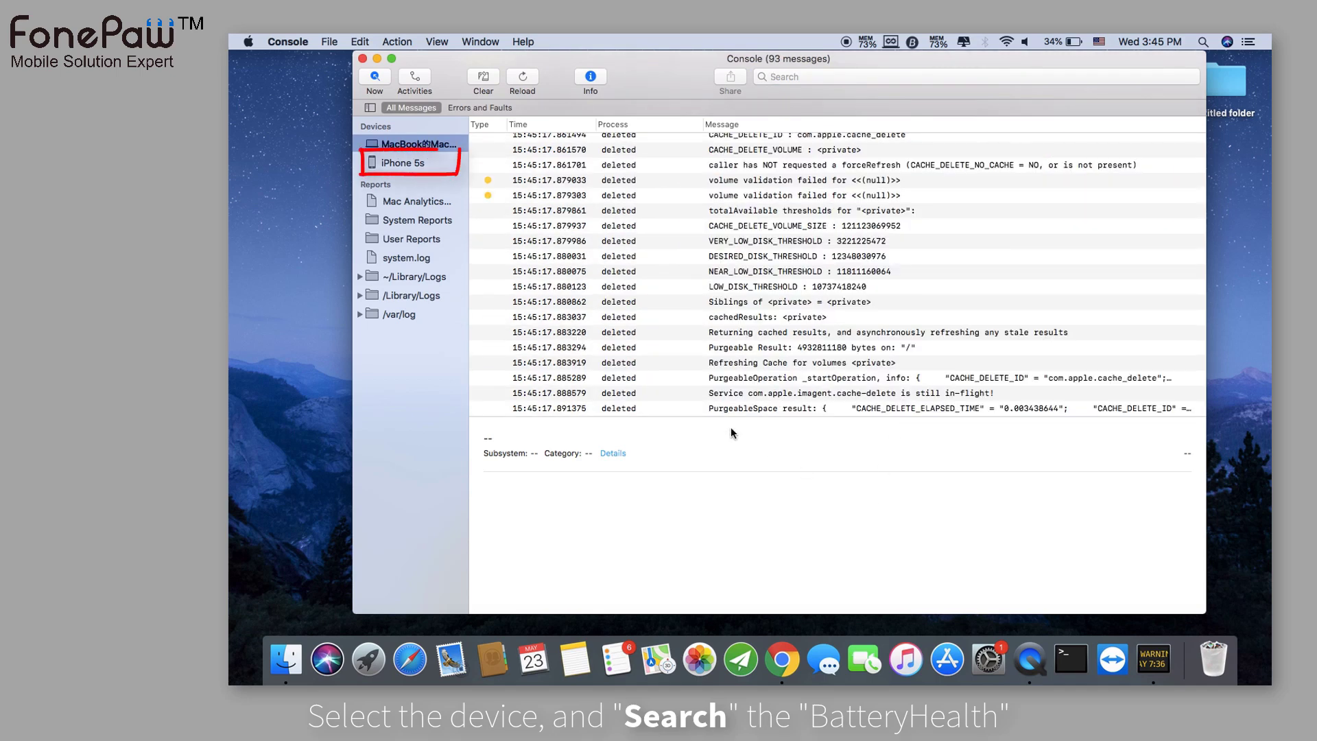
click(408, 169)
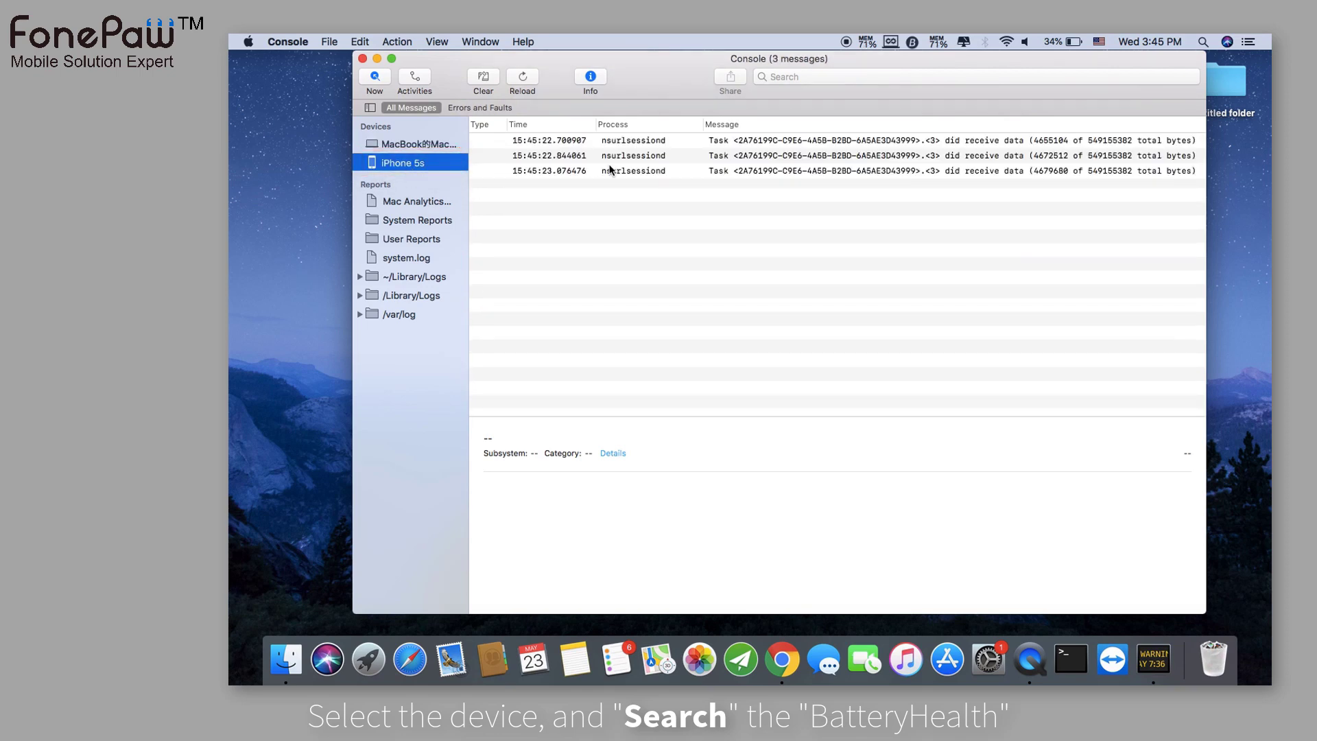
click(890, 78)
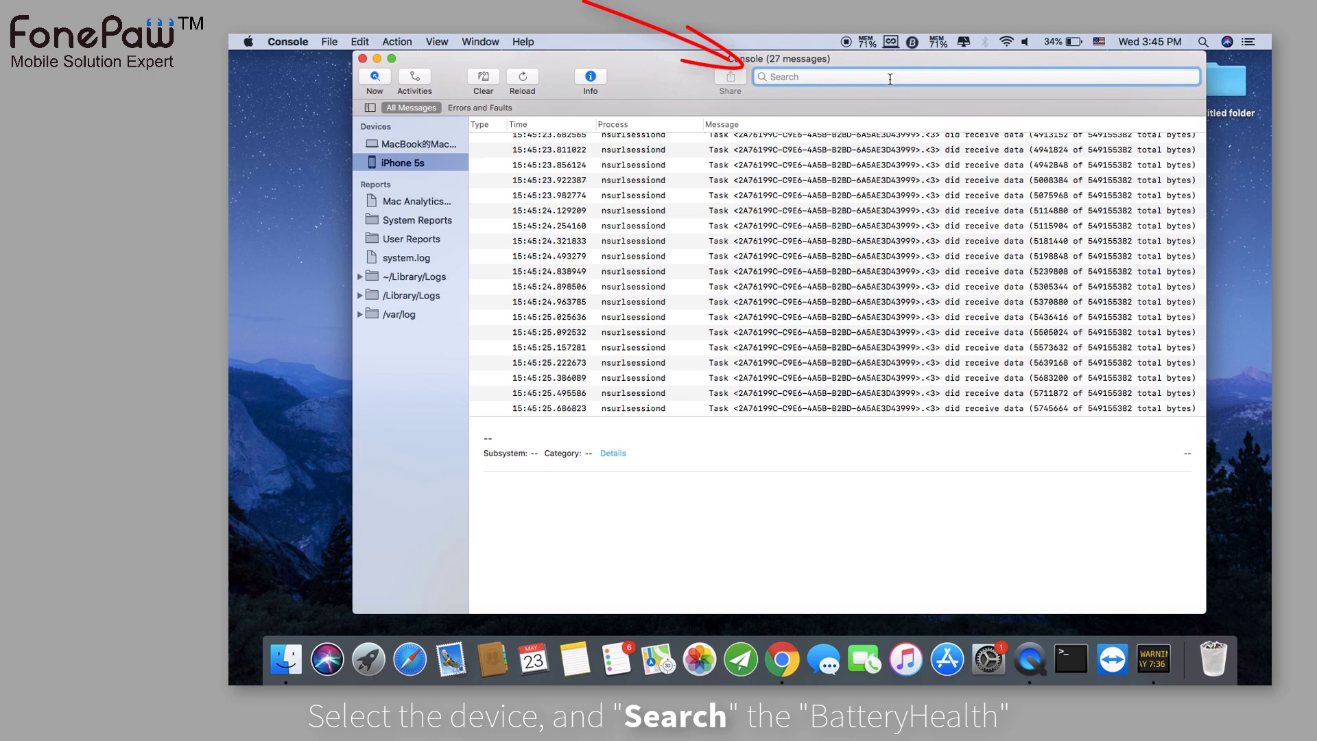
text(batter)
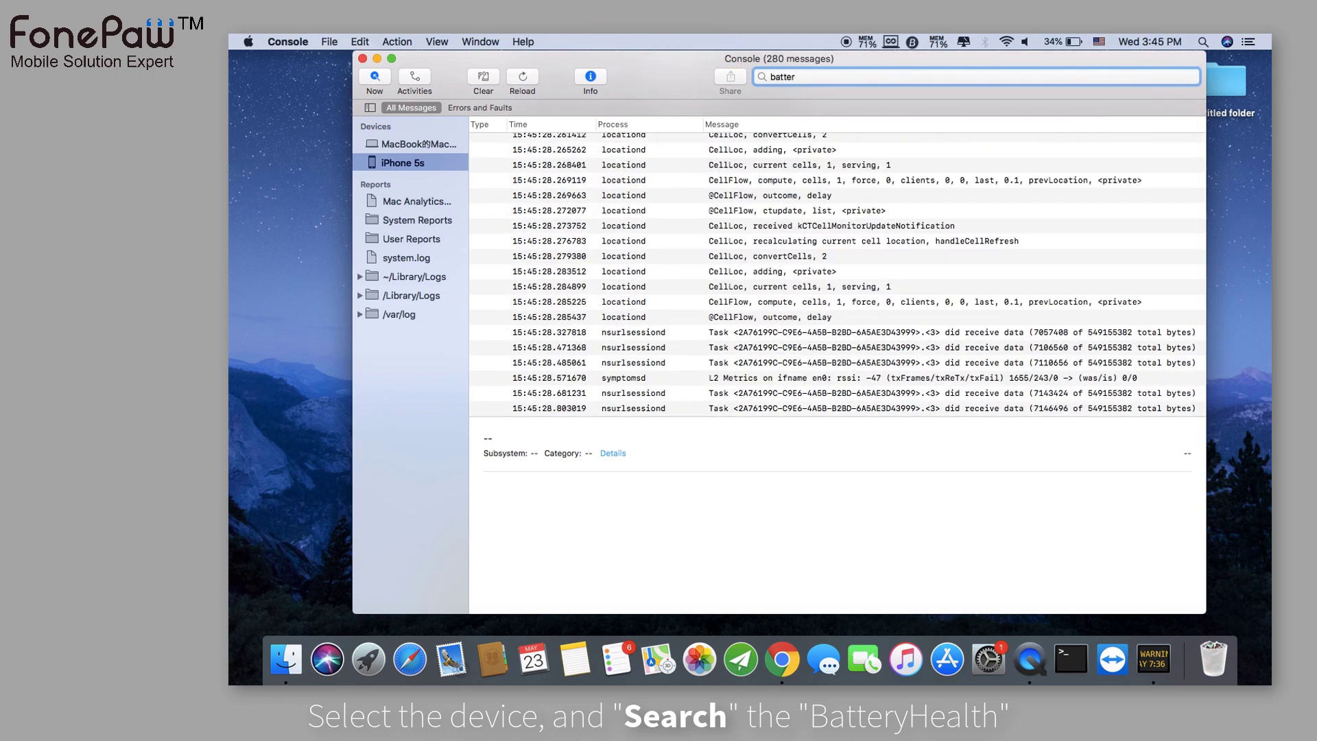
text(yhealth)
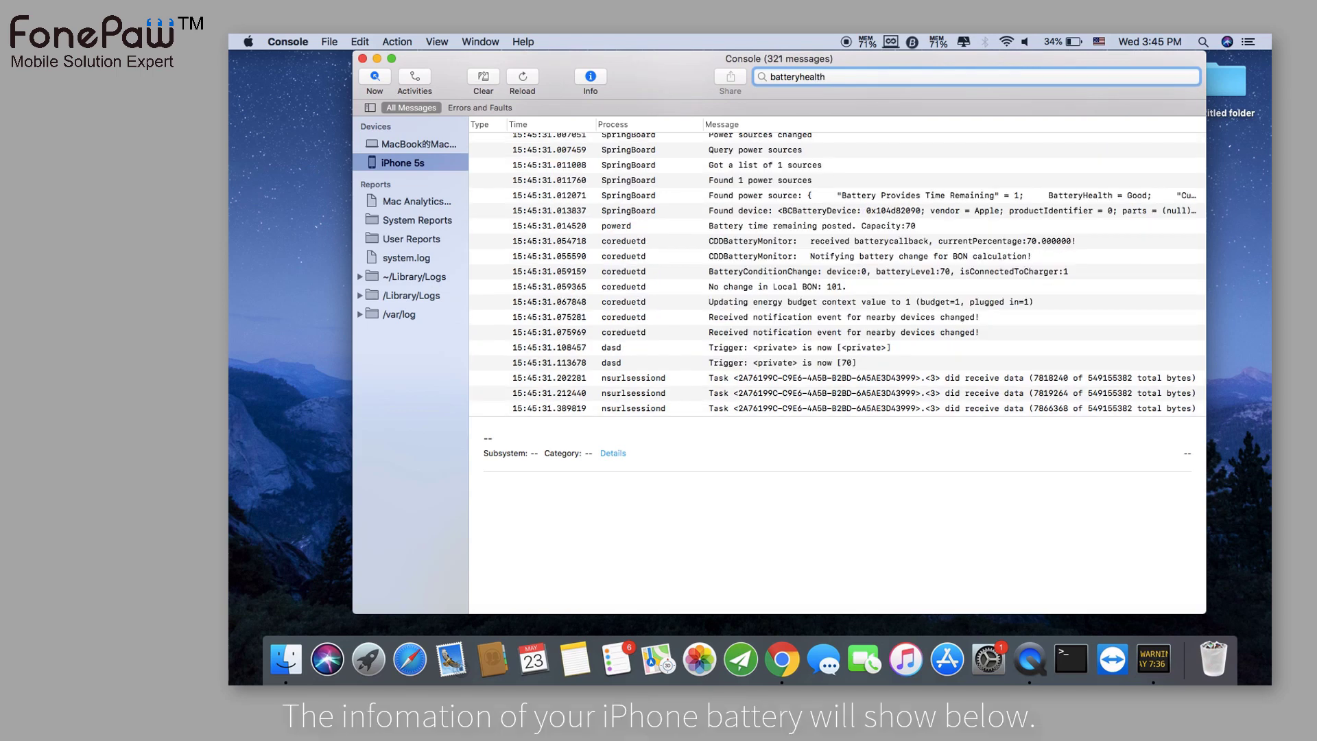
- Apply the batteryhealth filter and expand the single SpringBoard message's full details
key(Return)
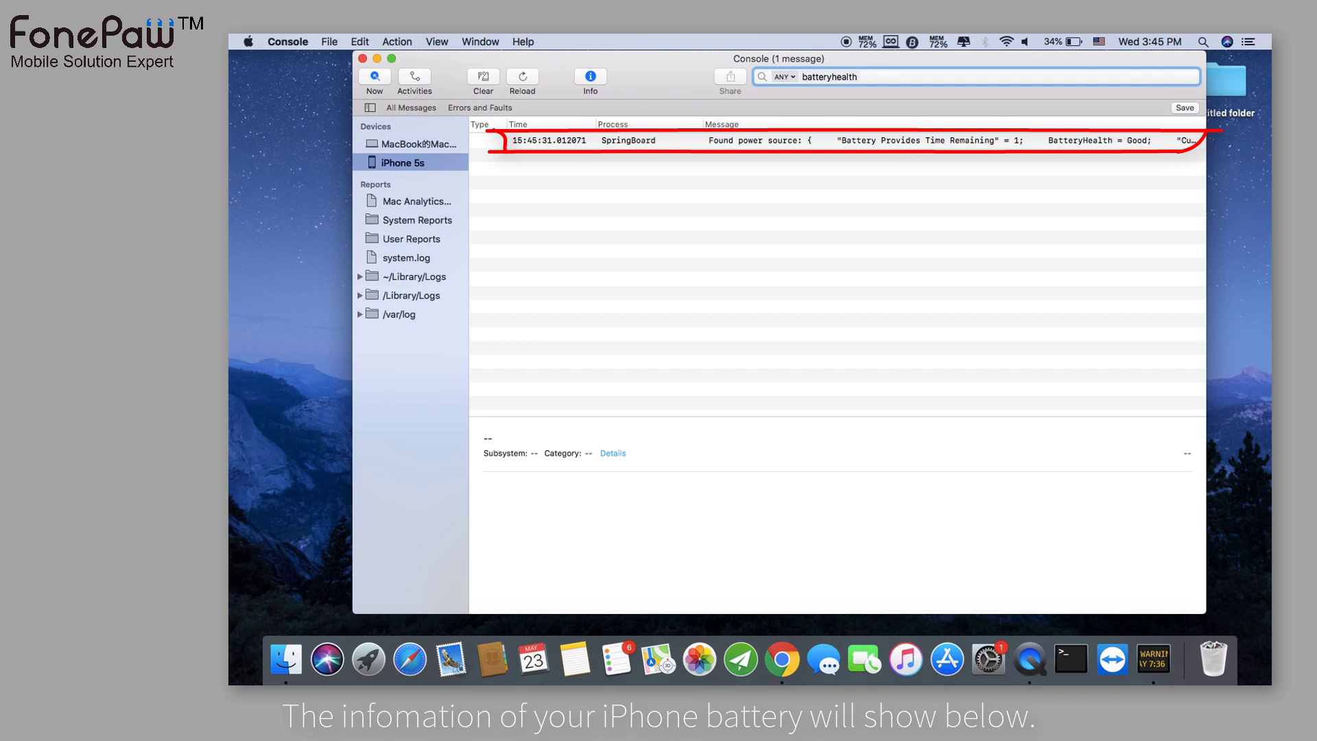
click(871, 140)
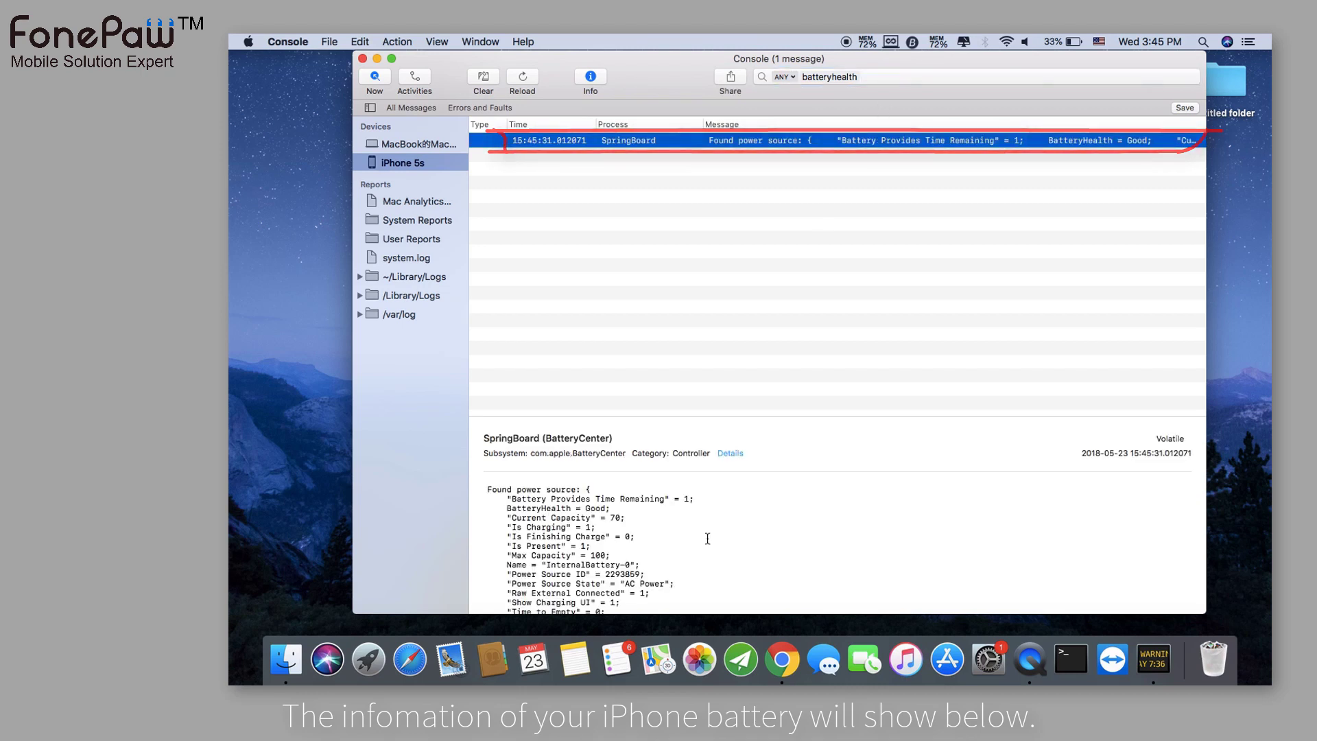
scroll(697, 560, down, 2)
scroll(697, 561, down, 1)
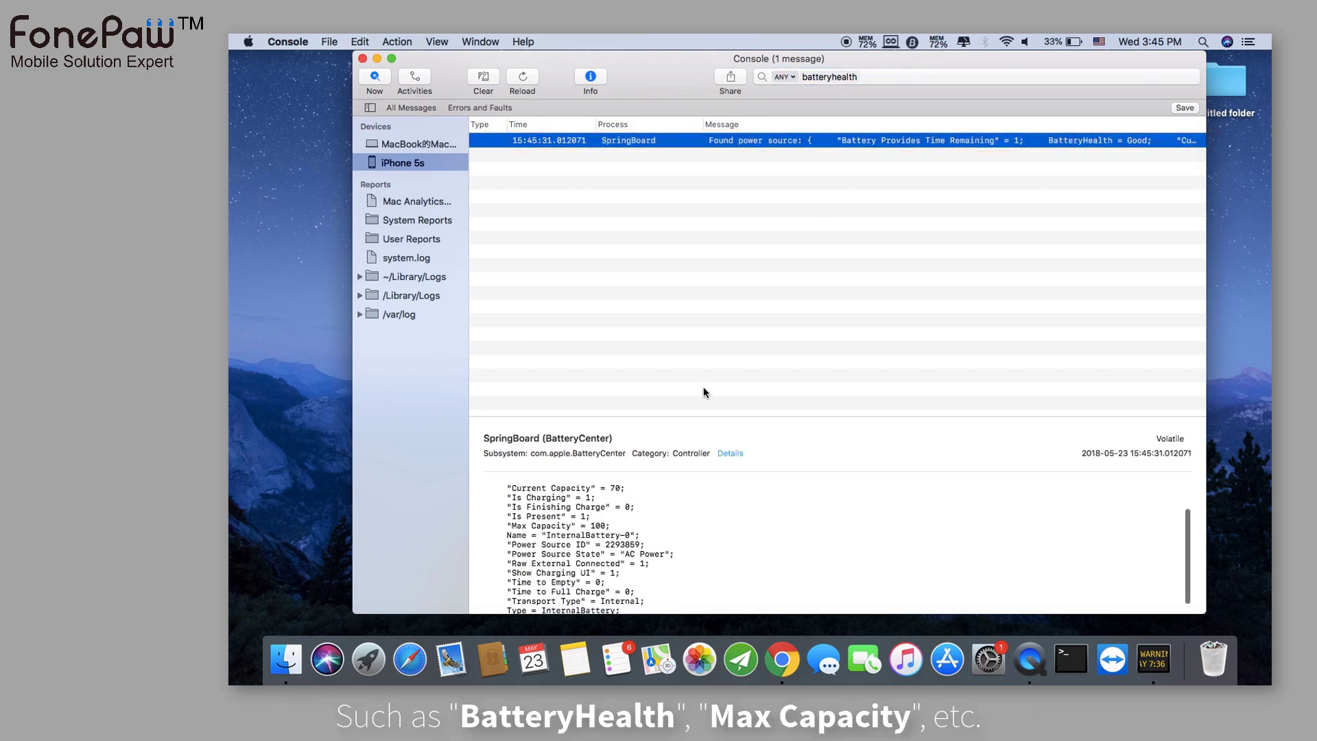
drag(702, 418, 699, 311)
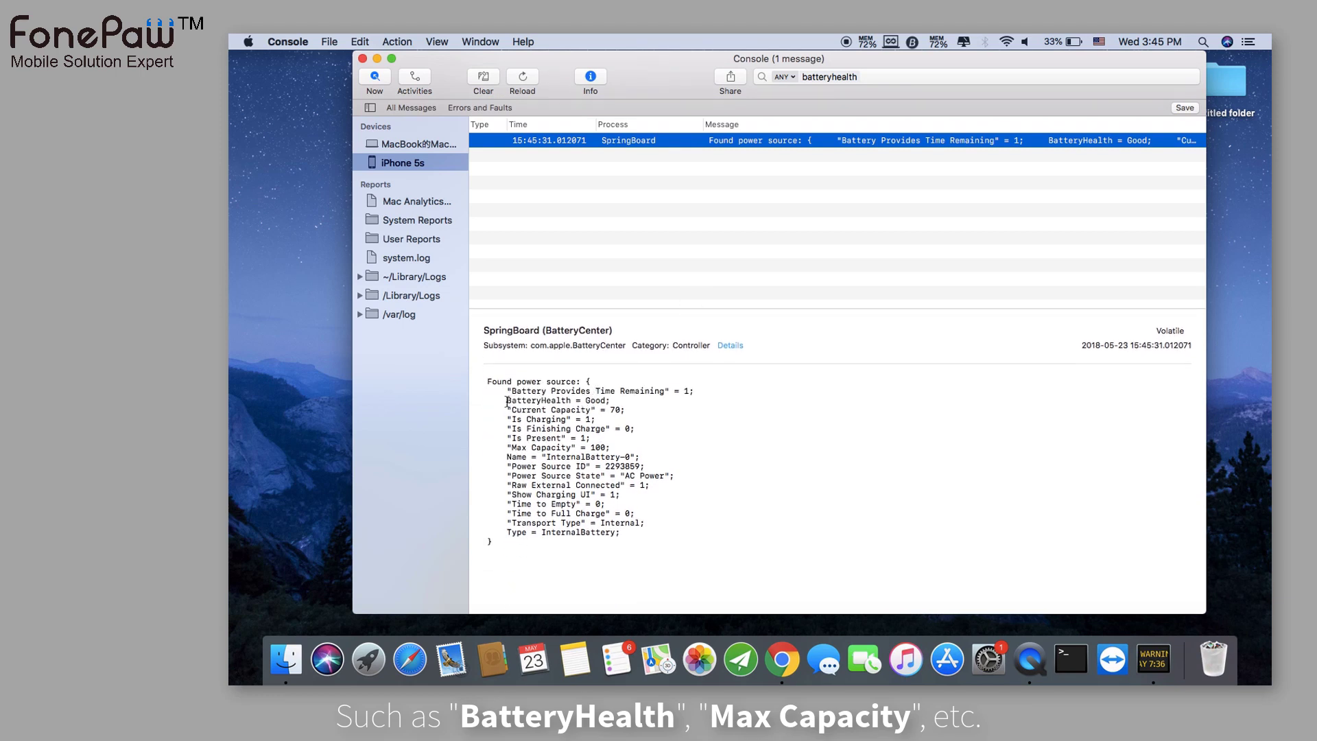
- Highlight the BatteryHealth = Good and Max Capacity = 100 lines
drag(506, 401, 612, 405)
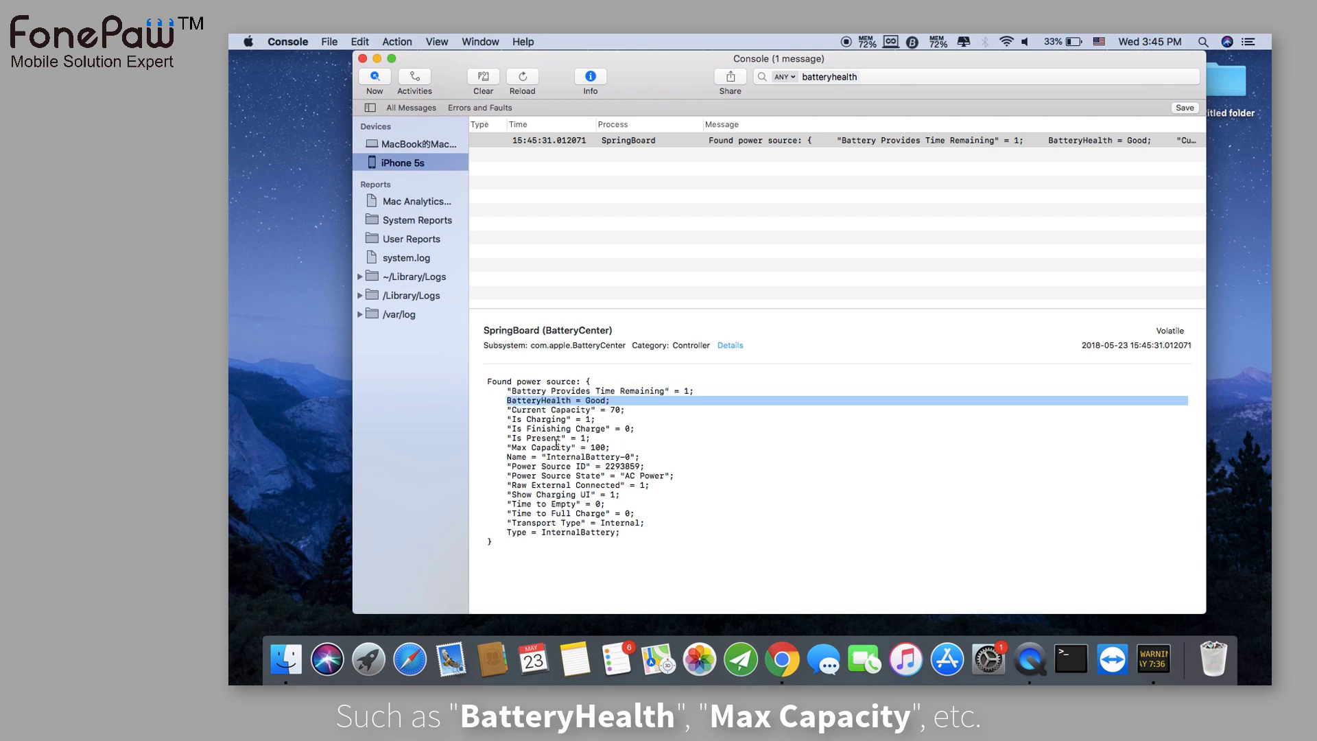
drag(507, 448, 608, 446)
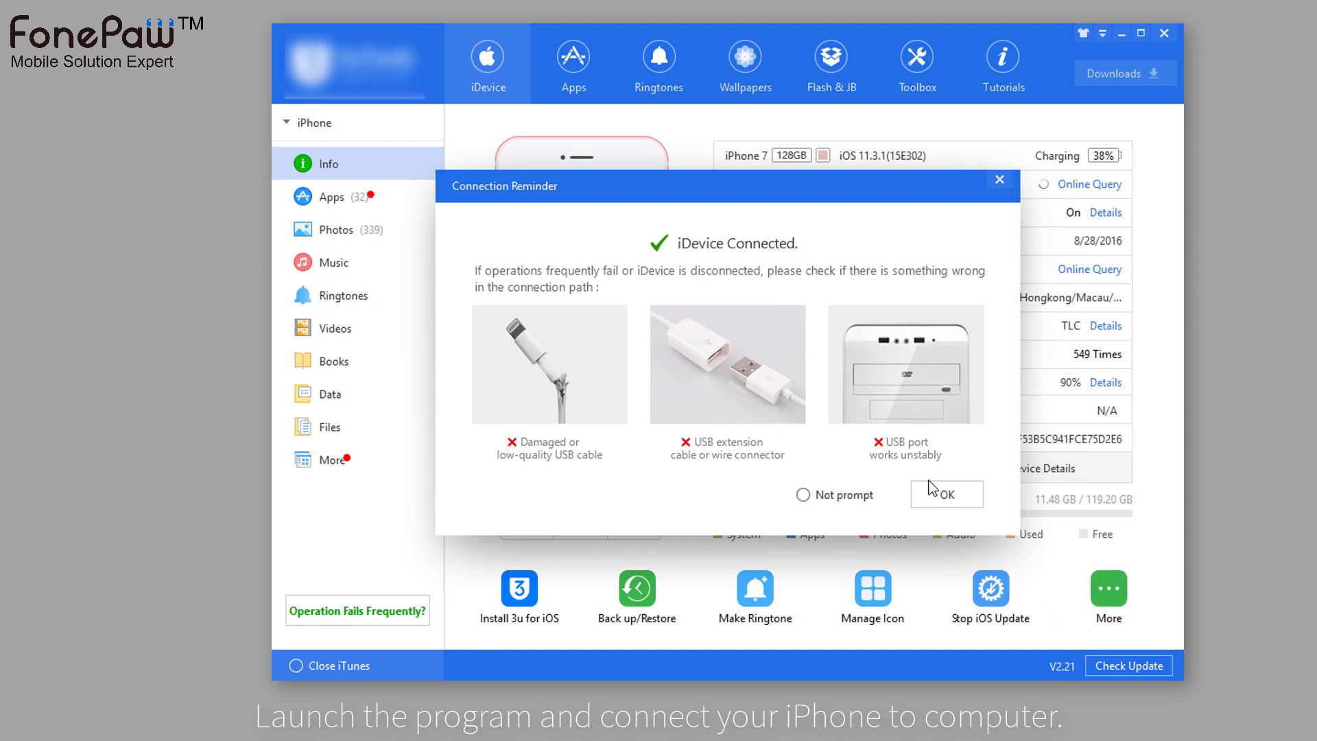
- Dismiss the Connection Reminder so the iPhone 7 device info page shows
click(933, 490)
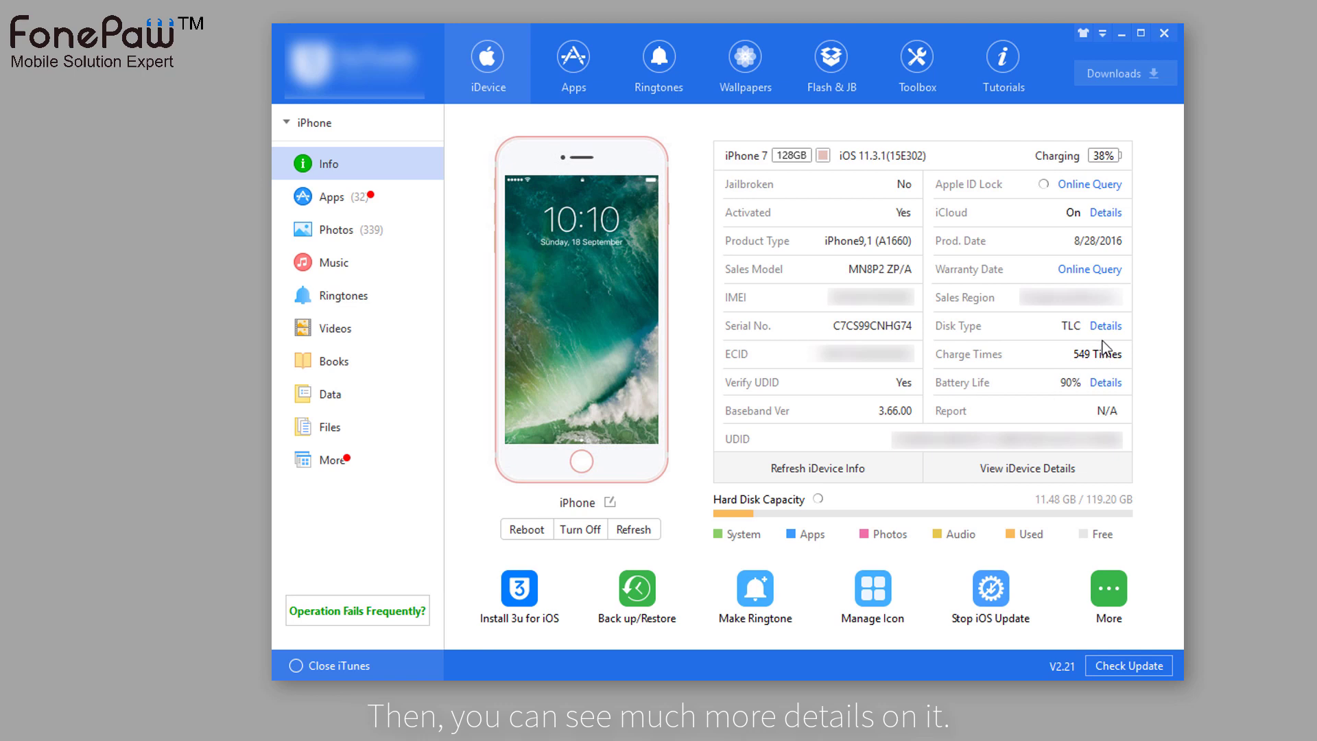
- Show Battery Details: 549 charge times, 1771mAh actual capacity, 90% battery life
click(1105, 382)
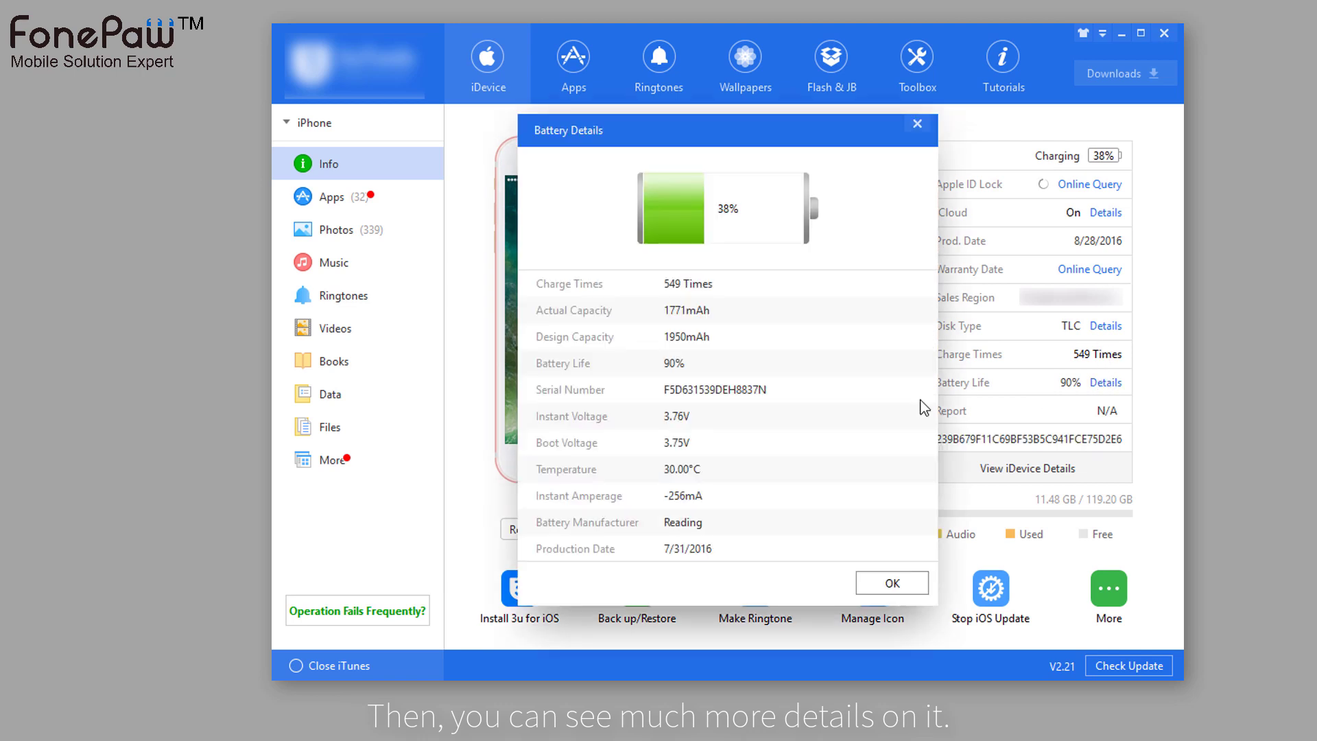